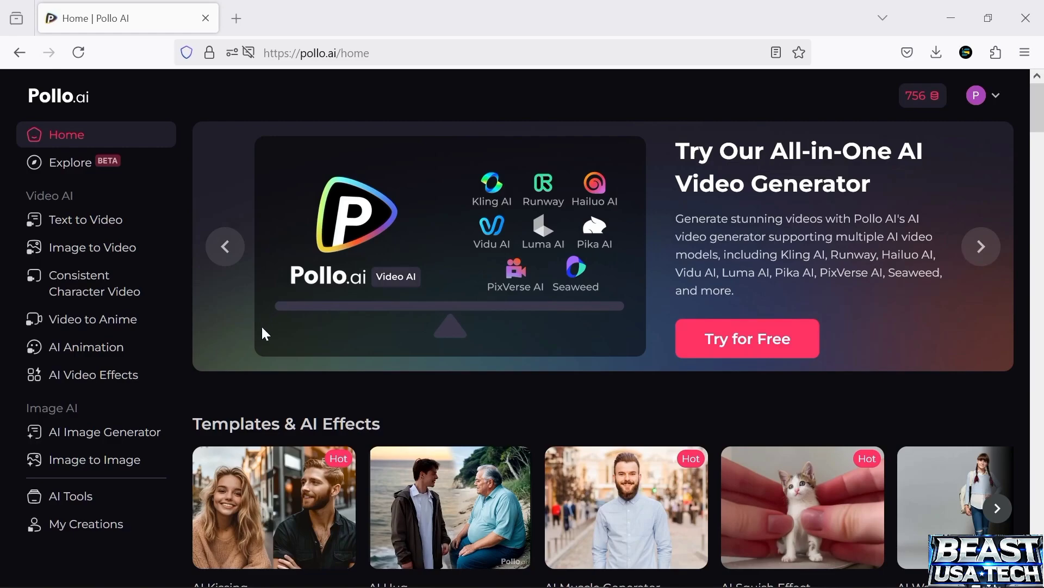
# Open the Consistent Character Video tool and confirm the subject selection for the girl, robot and bedroom images
pyautogui.click(102, 297)
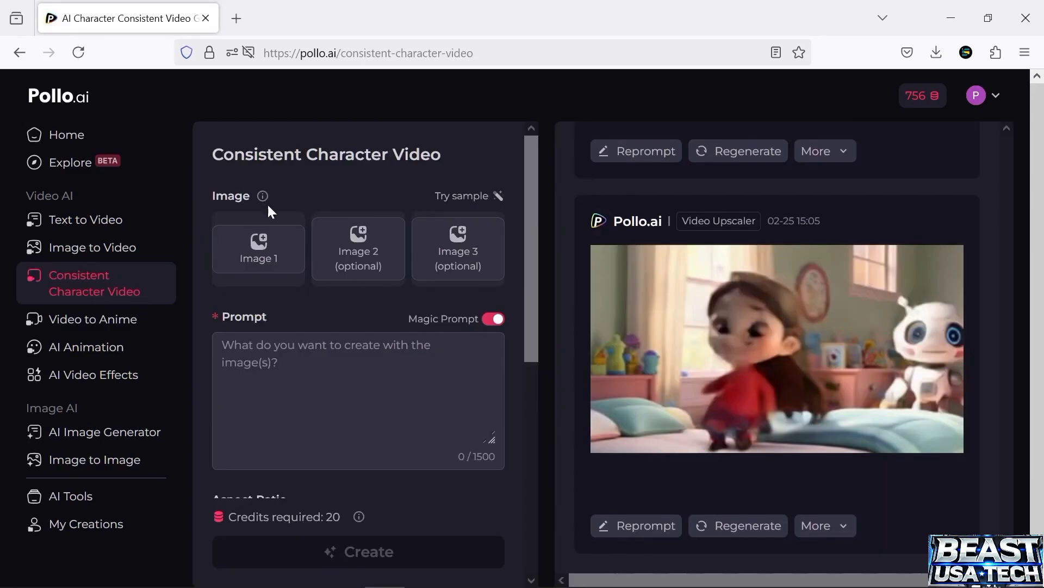
pyautogui.moveTo(262, 198)
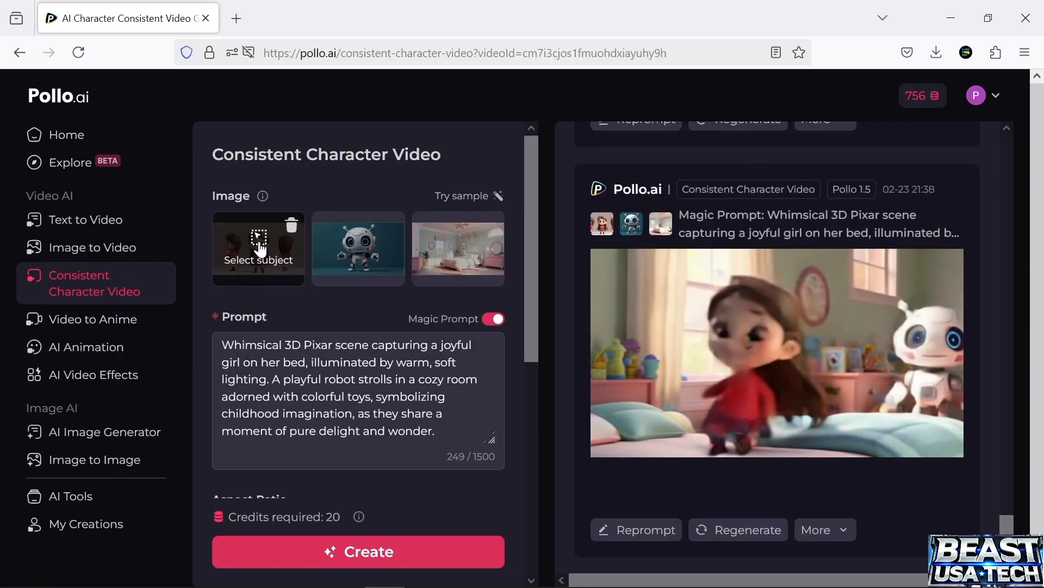
pyautogui.click(259, 240)
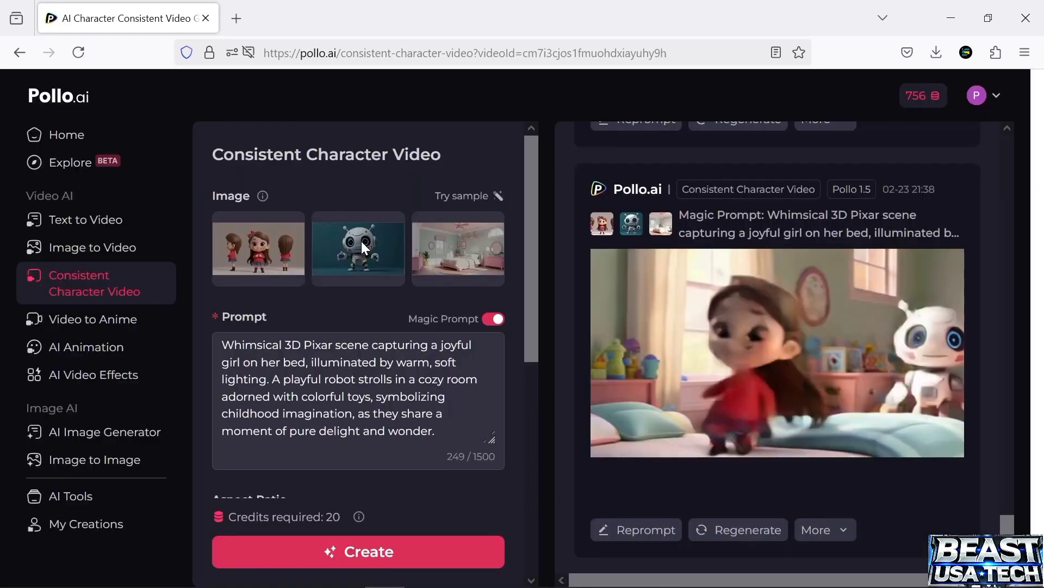
pyautogui.click(361, 240)
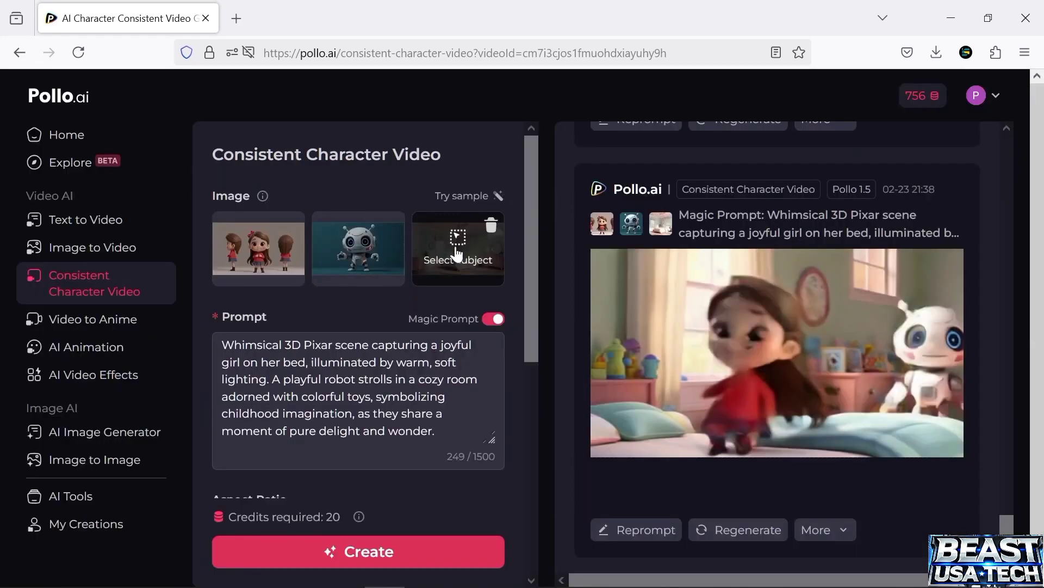
pyautogui.click(456, 247)
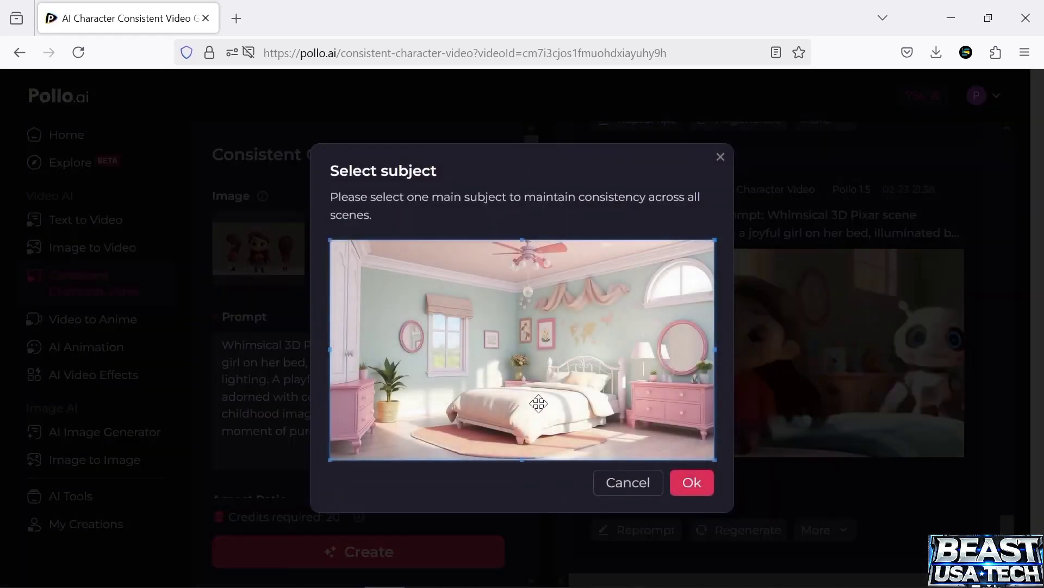
pyautogui.click(679, 488)
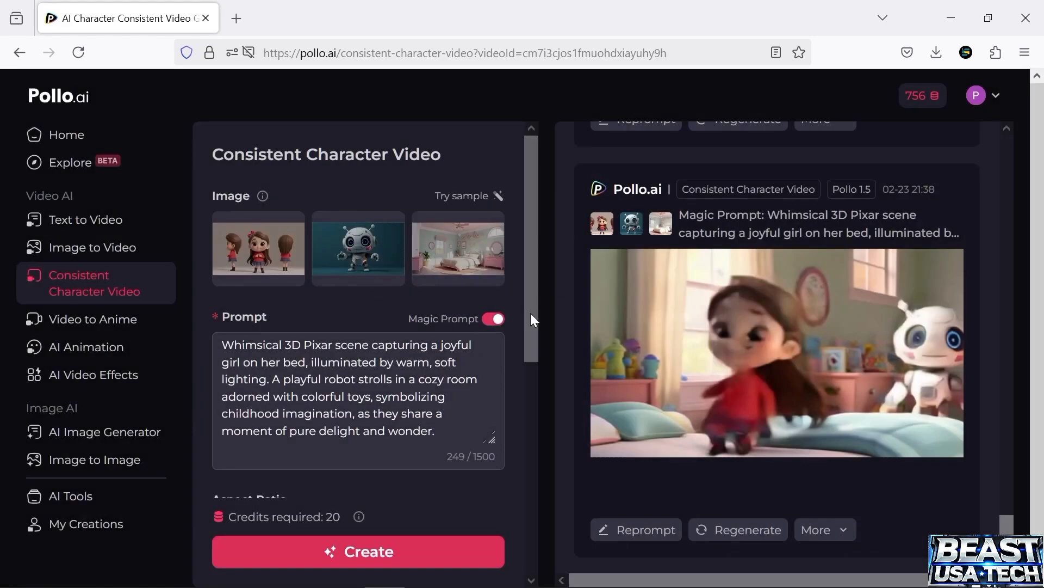
# Set the video length to 4s and the resolution to 720P
pyautogui.moveTo(489, 324)
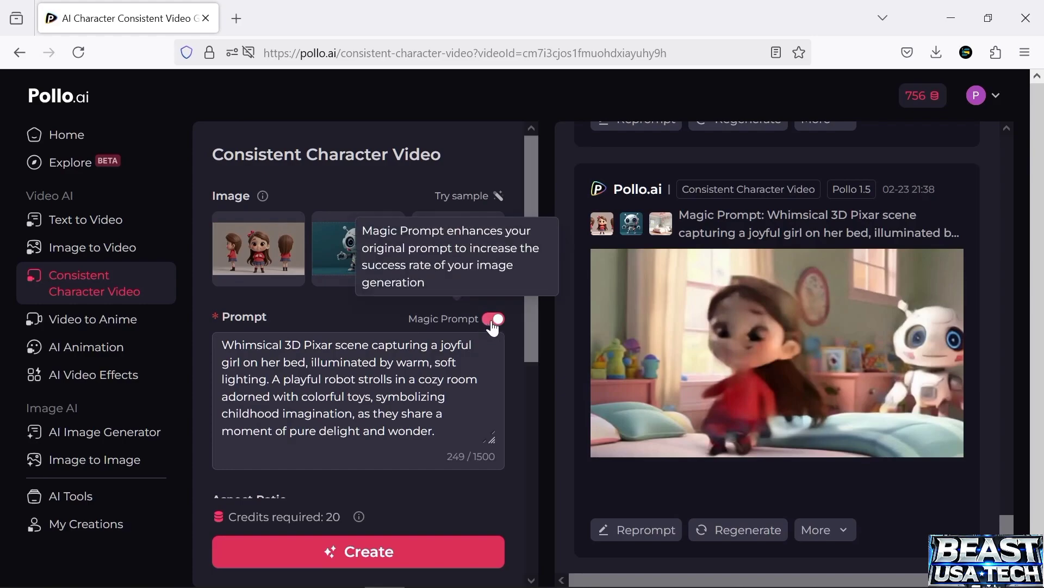
pyautogui.scroll(-5, 524, 348)
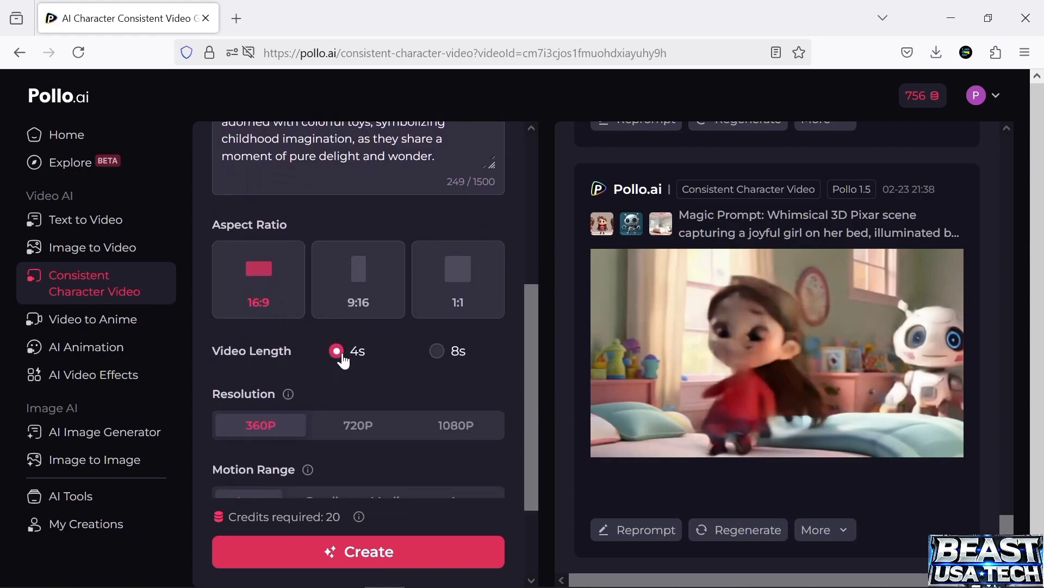
pyautogui.click(434, 359)
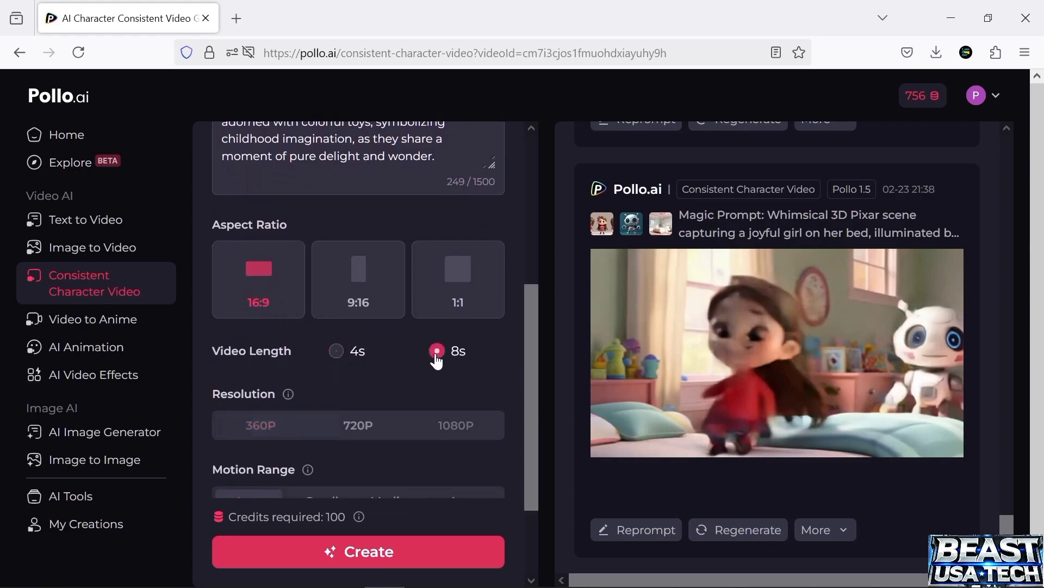
pyautogui.click(346, 359)
pyautogui.click(275, 430)
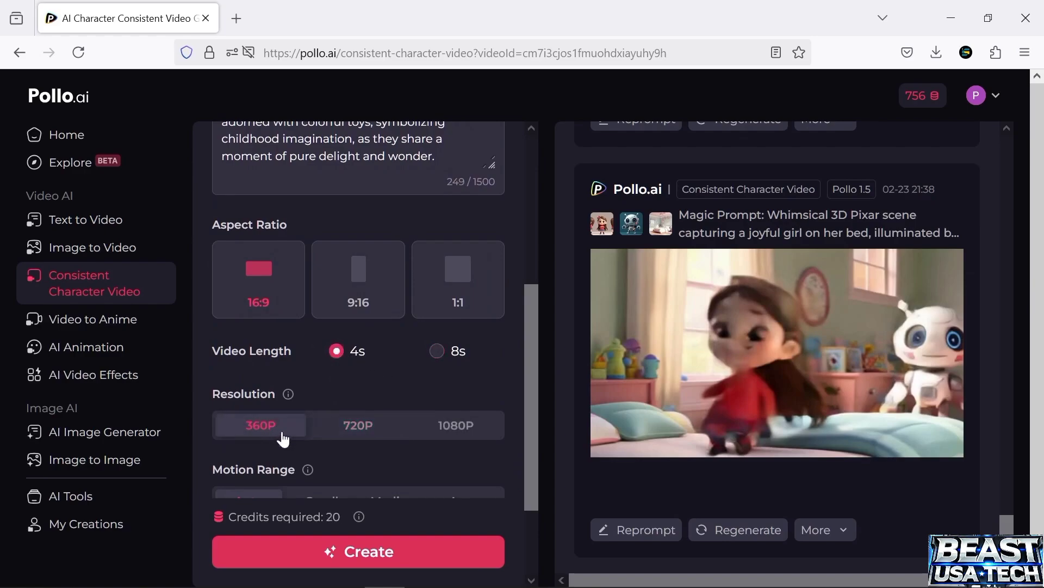
pyautogui.click(329, 434)
pyautogui.click(362, 428)
# Generate the video of the girl and robot in the bedroom and play the result full screen
pyautogui.moveTo(530, 332); pyautogui.dragTo(536, 393)
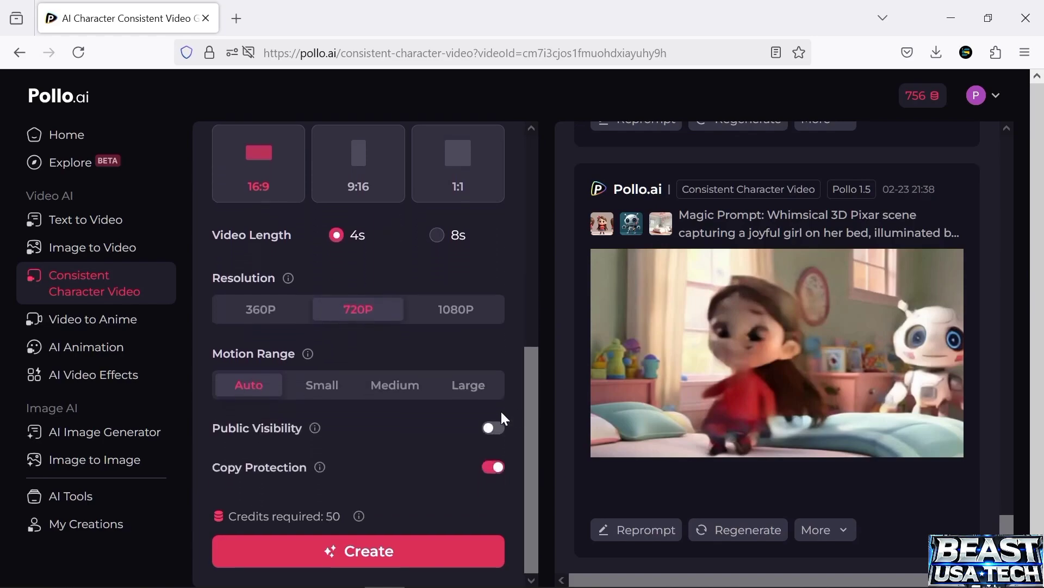
pyautogui.moveTo(309, 356)
pyautogui.moveTo(315, 436)
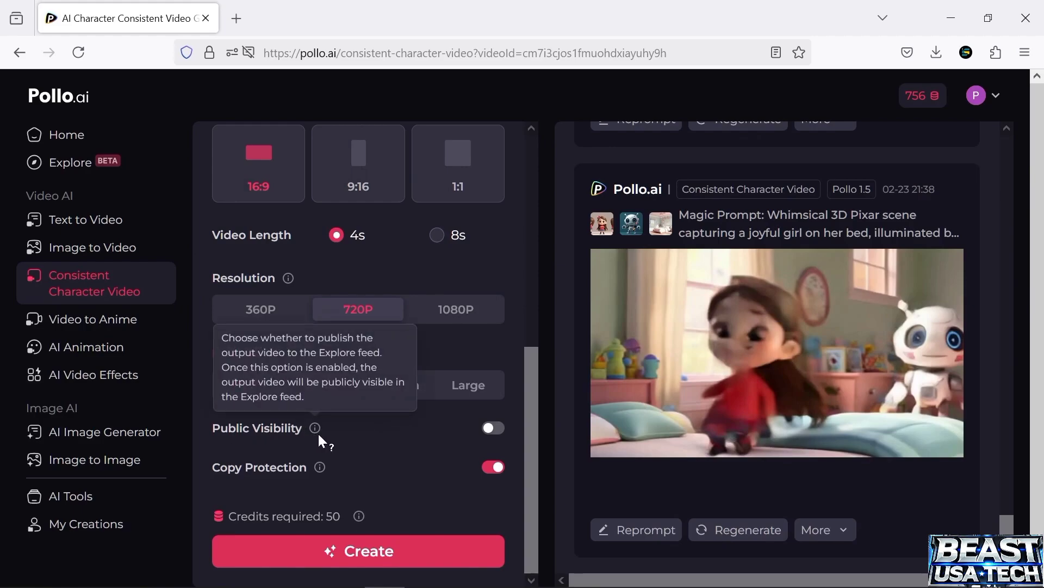
pyautogui.moveTo(320, 471)
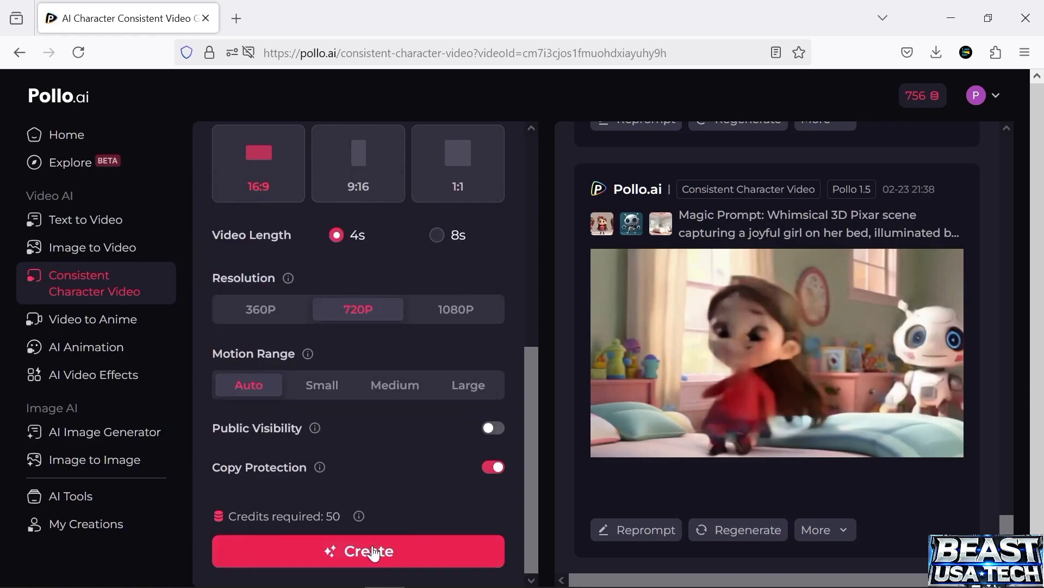
pyautogui.click(374, 553)
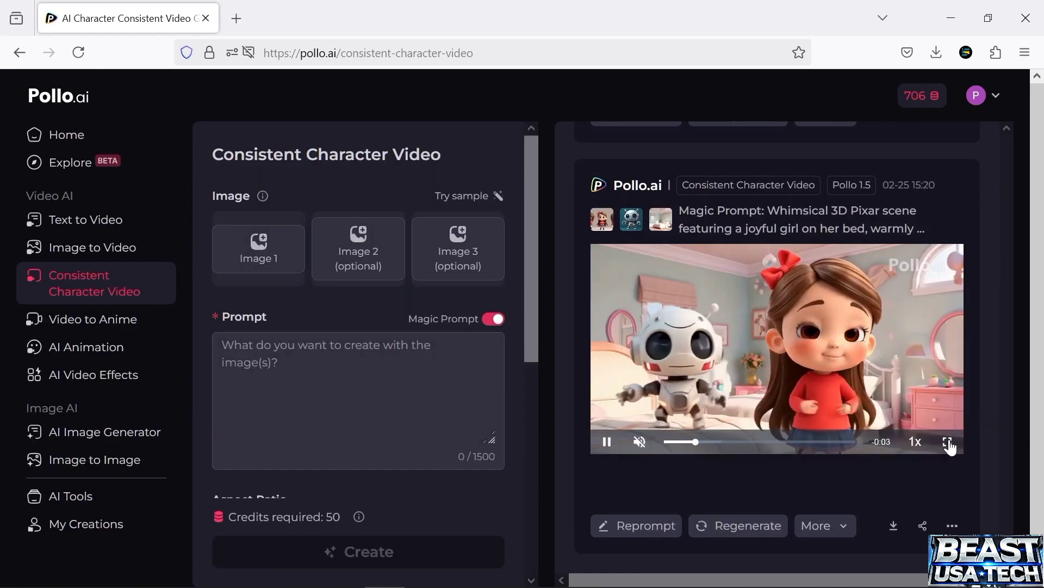
pyautogui.click(947, 442)
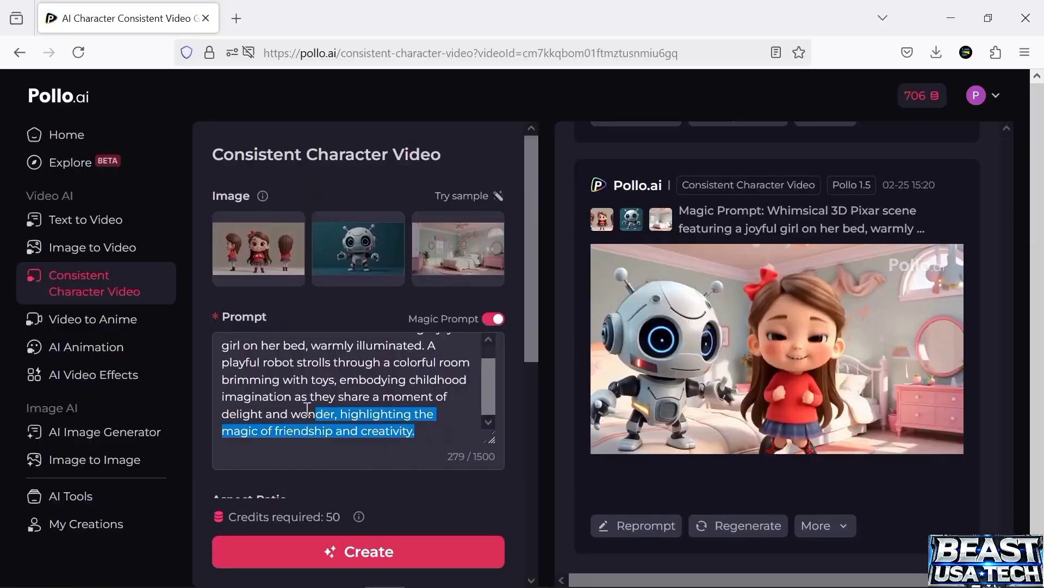
# Replace the prompt with "A 3D Pixar-style scene, the robot walks away as a the cute girl waves goodbye with a bittersweet smile." and generate the video
pyautogui.moveTo(307, 408); pyautogui.dragTo(222, 345)
pyautogui.write('A 3D Pixar-style scene, the robot walks away as a the cute girl waves goodbye with a bittersweet smile.')
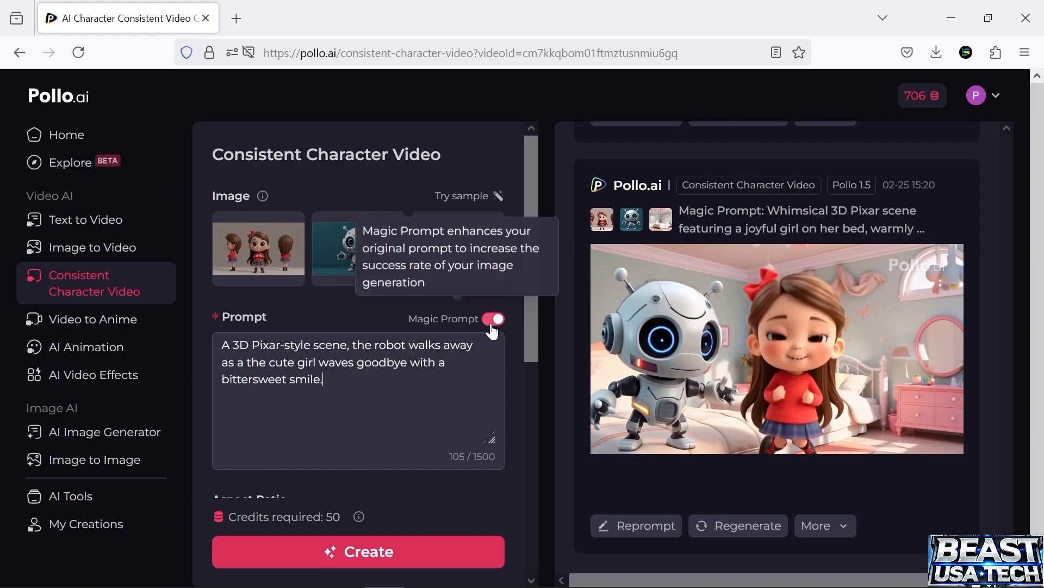
pyautogui.moveTo(531, 332); pyautogui.dragTo(538, 503)
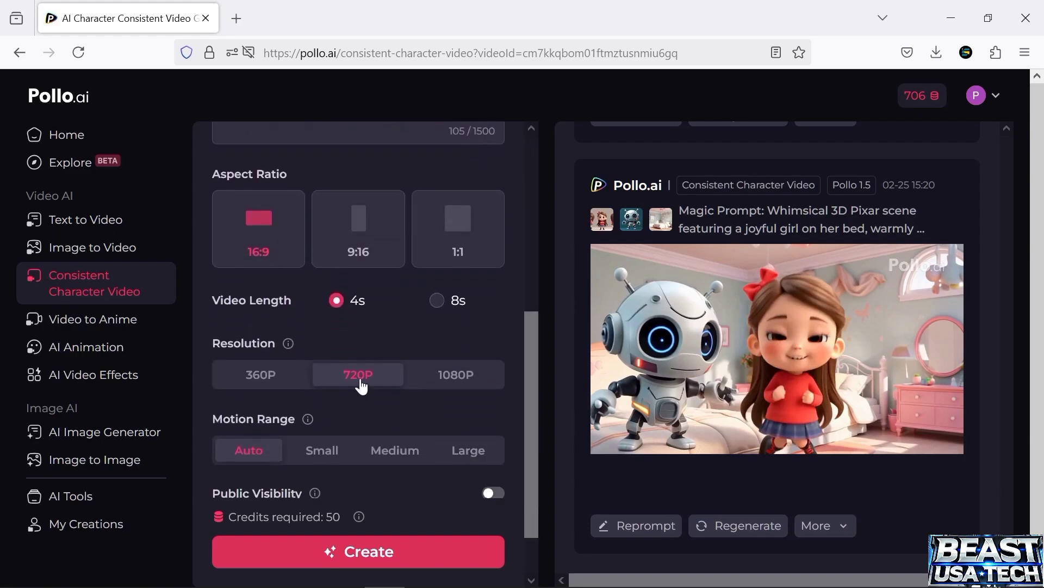
pyautogui.scroll(2, 370, 468)
pyautogui.click(377, 550)
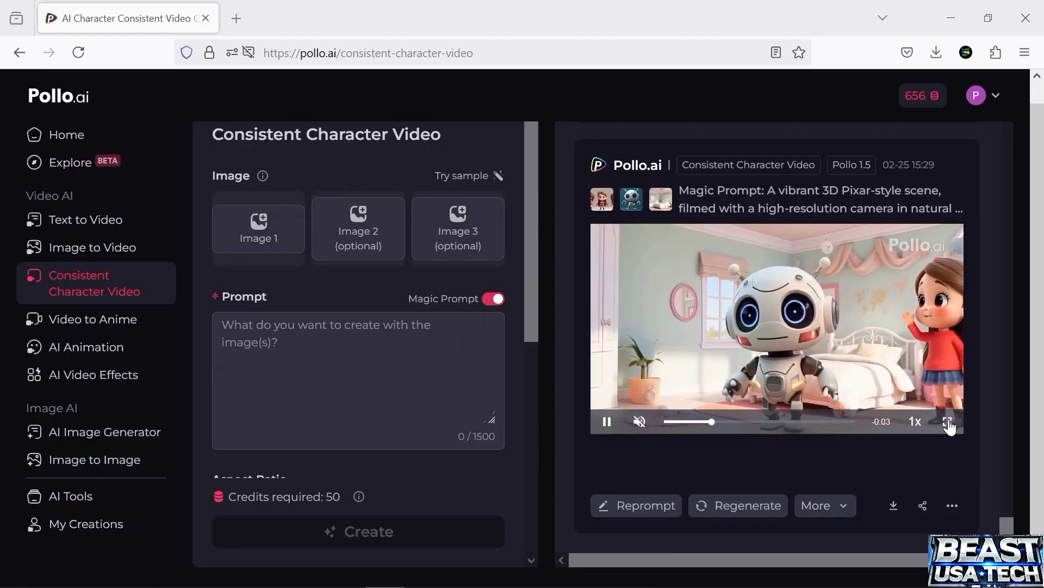
# Play the goodbye video full screen and review its generation details
pyautogui.click(950, 423)
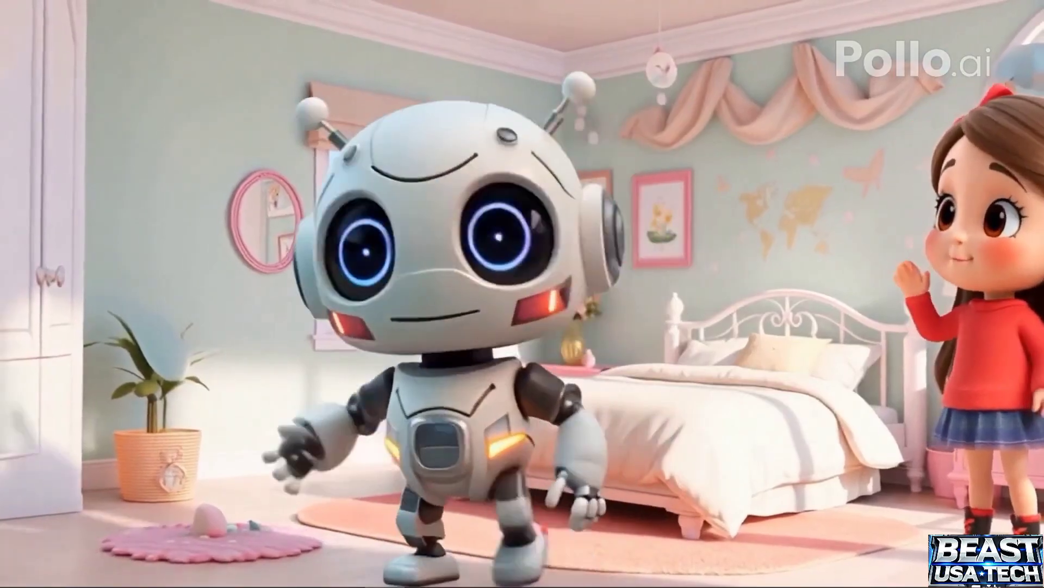
pyautogui.press('Escape')
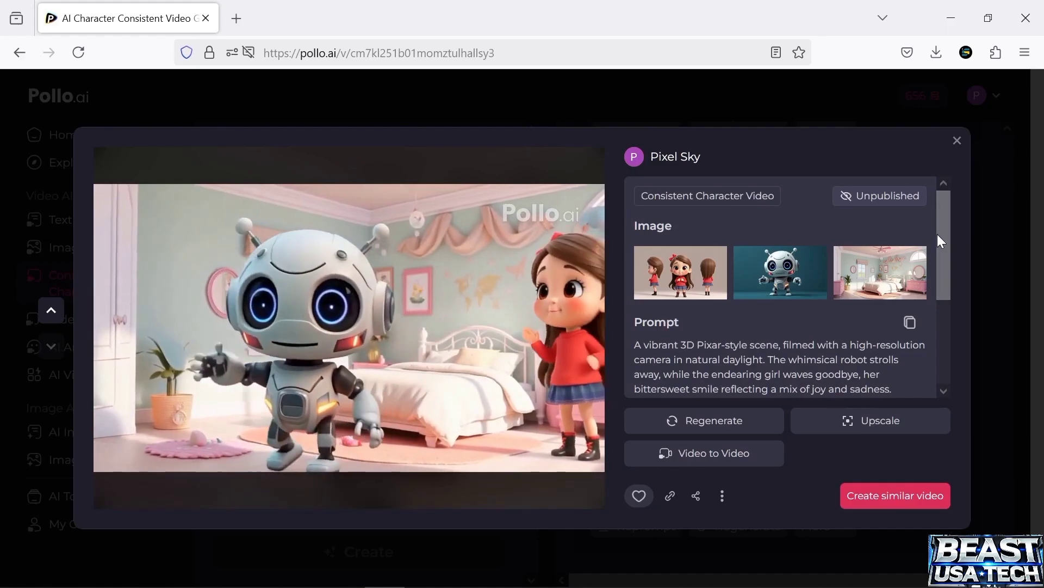
pyautogui.moveTo(941, 226); pyautogui.dragTo(941, 262)
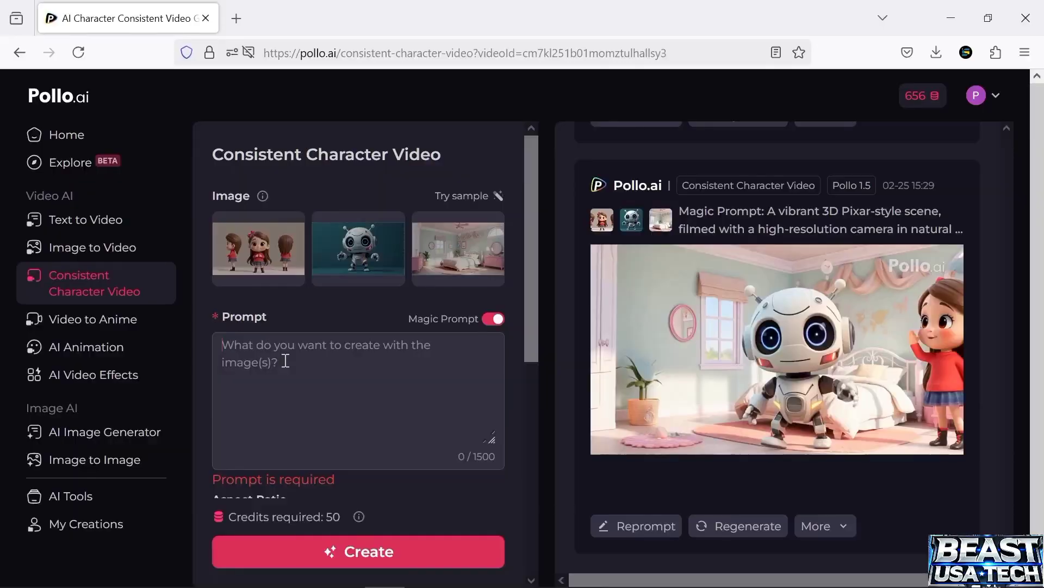
# Generate another 4-second 16:9 video at 720P from the same three images, and view the video of the girl pointing full screen
pyautogui.scroll(-6, 534, 359)
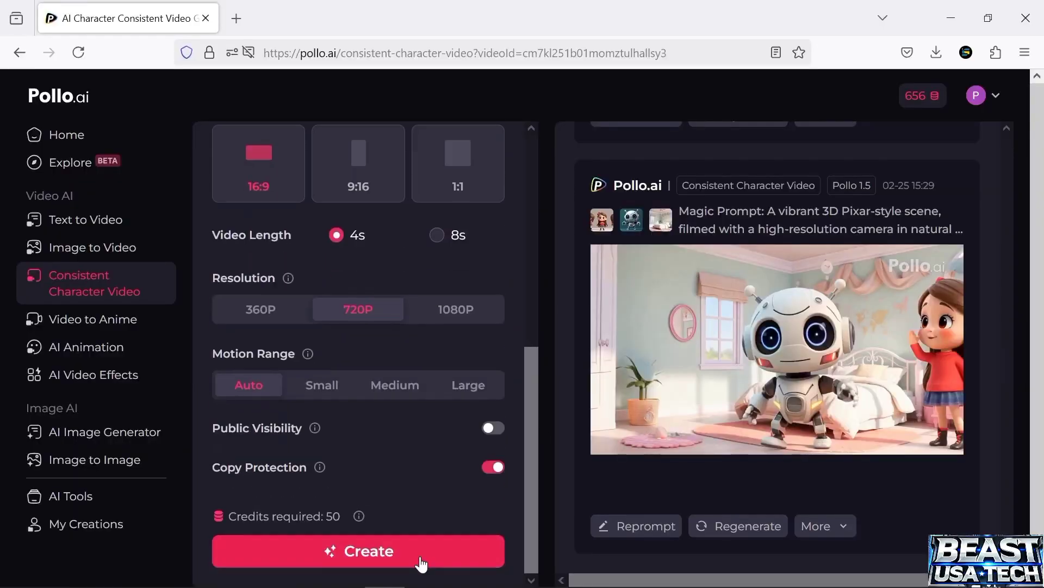
pyautogui.click(420, 556)
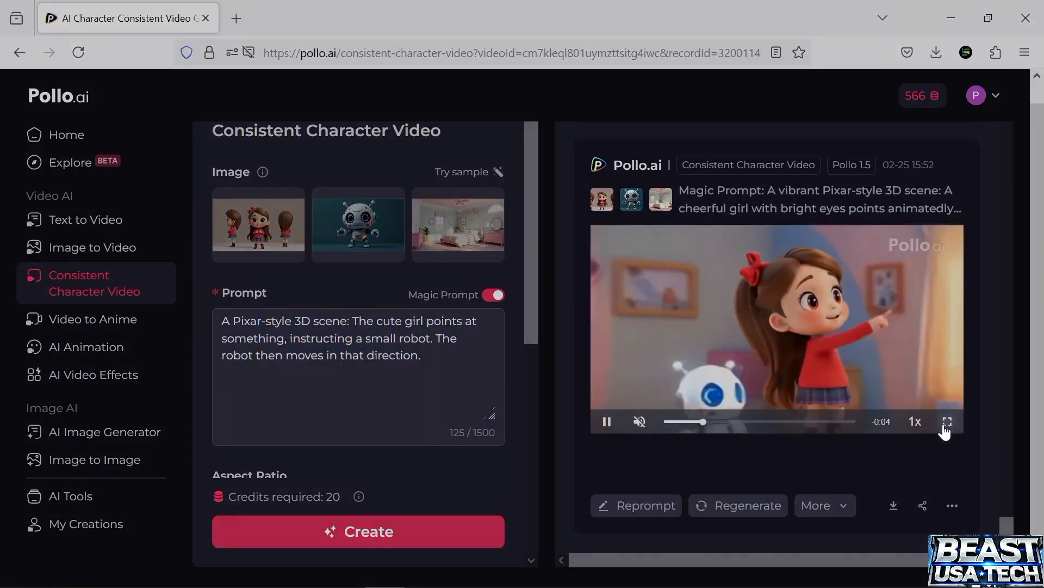
pyautogui.click(947, 421)
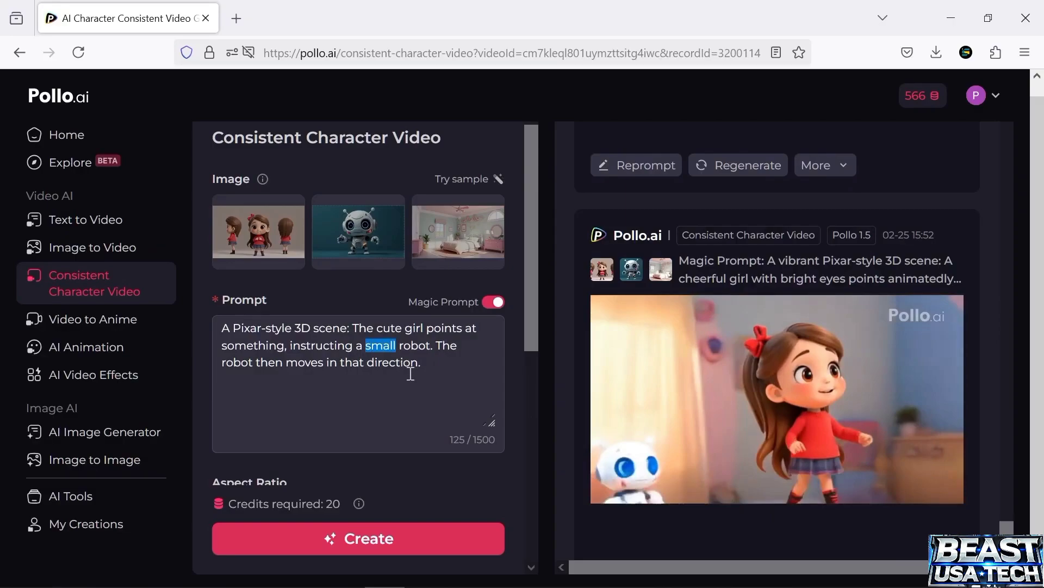
pyautogui.click(712, 427)
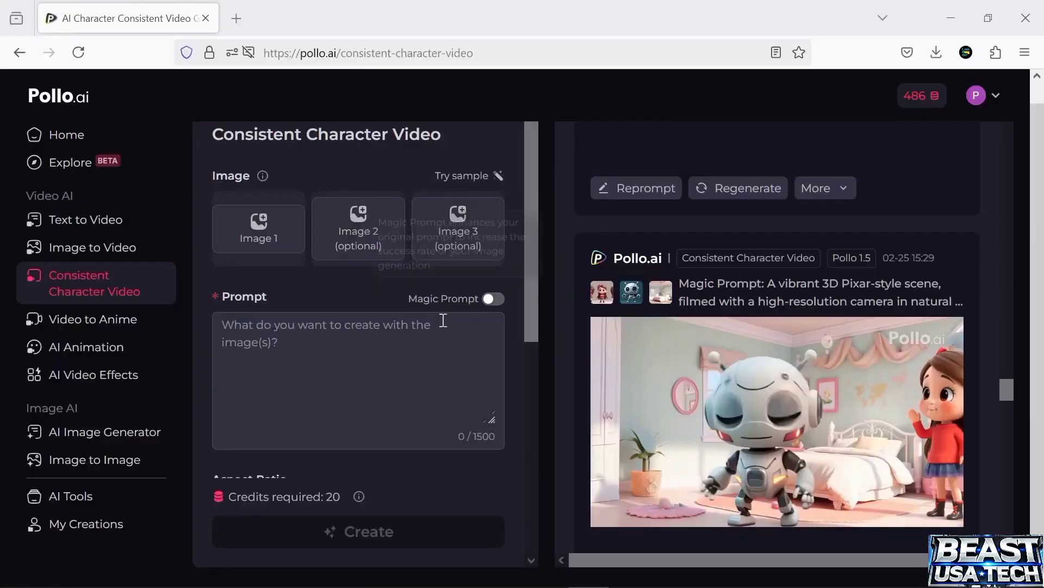
# Open the AI Image Generator and select the Flux Schnell model
pyautogui.click(103, 446)
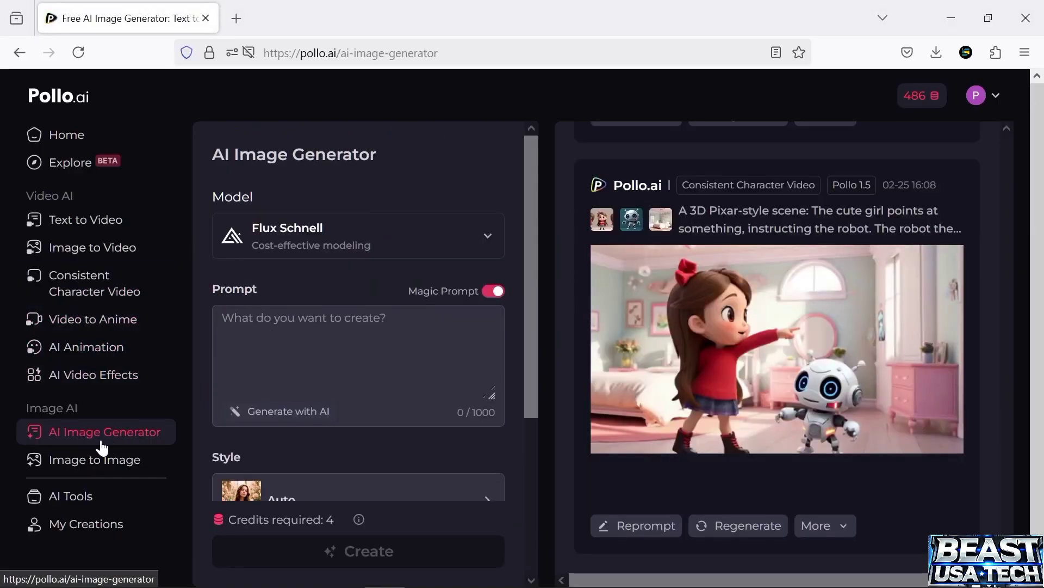
pyautogui.click(473, 243)
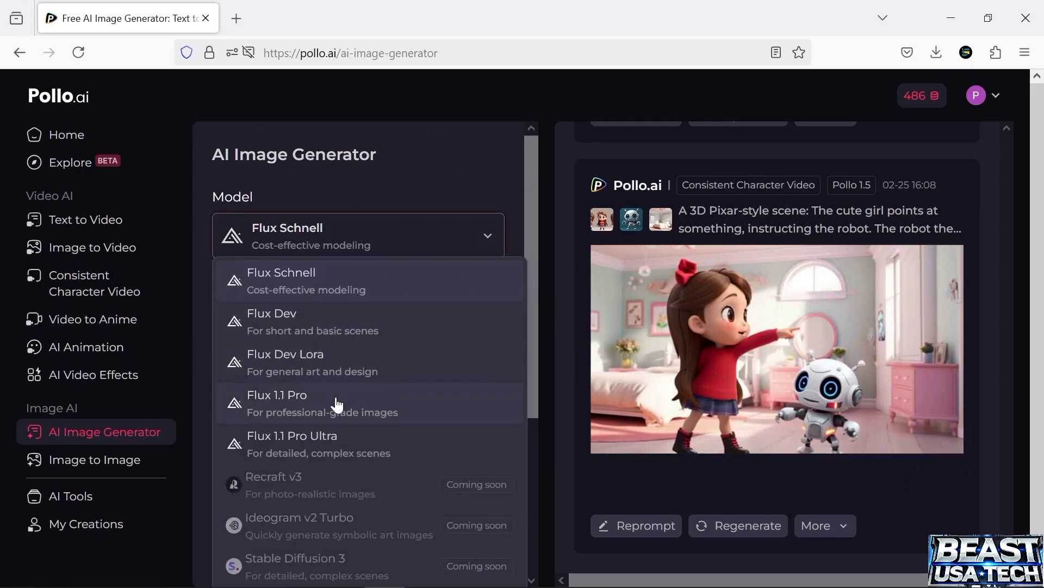
pyautogui.click(338, 331)
pyautogui.click(335, 265)
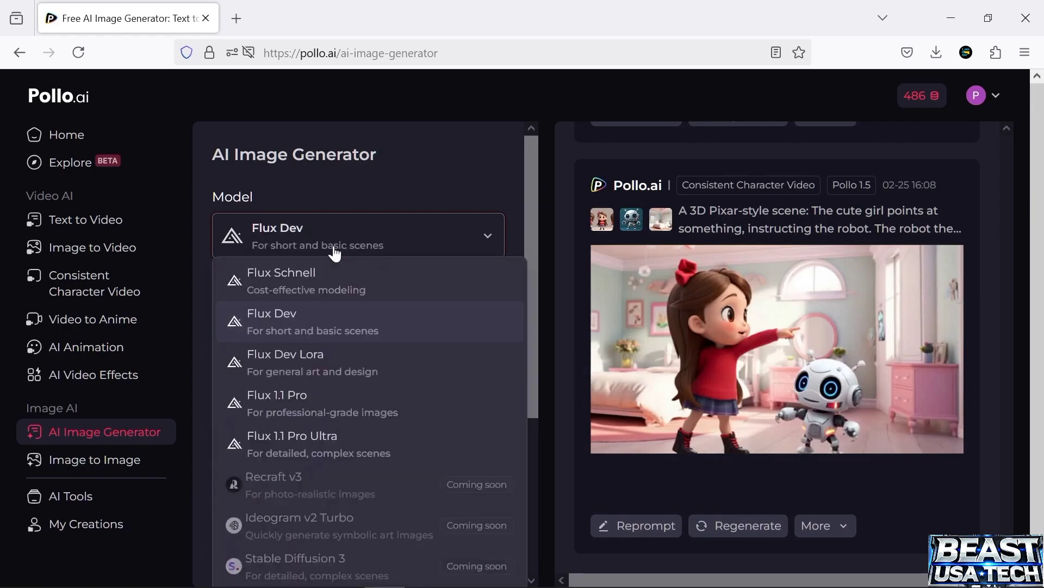
pyautogui.click(338, 272)
# Generate two 16:9 Steampunk images of a full-body, weaponless gladiator in realistic armor on a plain background, and view them enlarged
pyautogui.click(438, 336)
pyautogui.write('...confidently in a strong pose. The warrior is dressed in detailed, realistic armor, but without any weapons or shields in hand. The background is minimal and plain, making the gladiator the main focus of the image.')
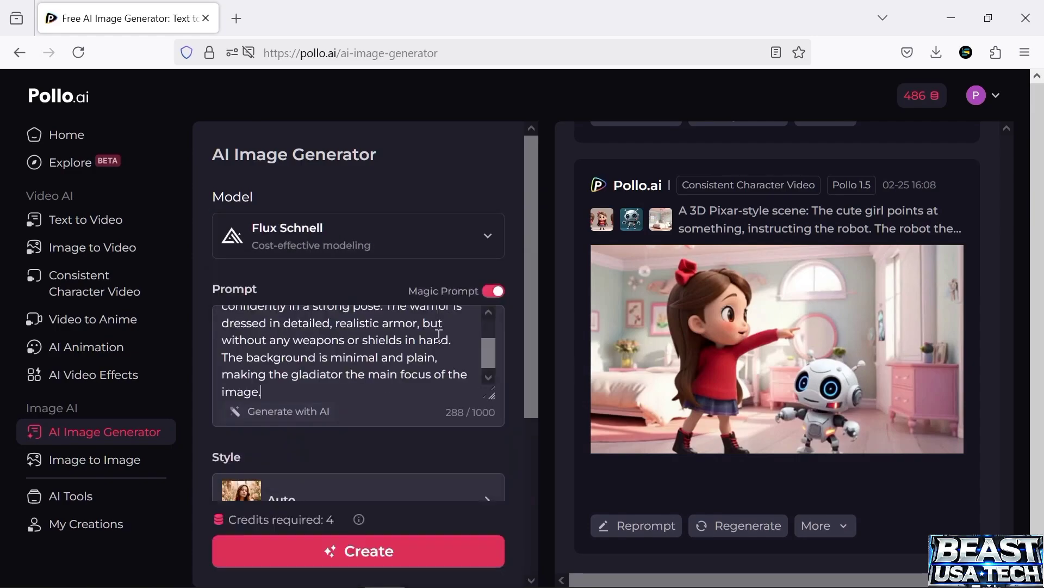
pyautogui.moveTo(532, 311); pyautogui.dragTo(538, 390)
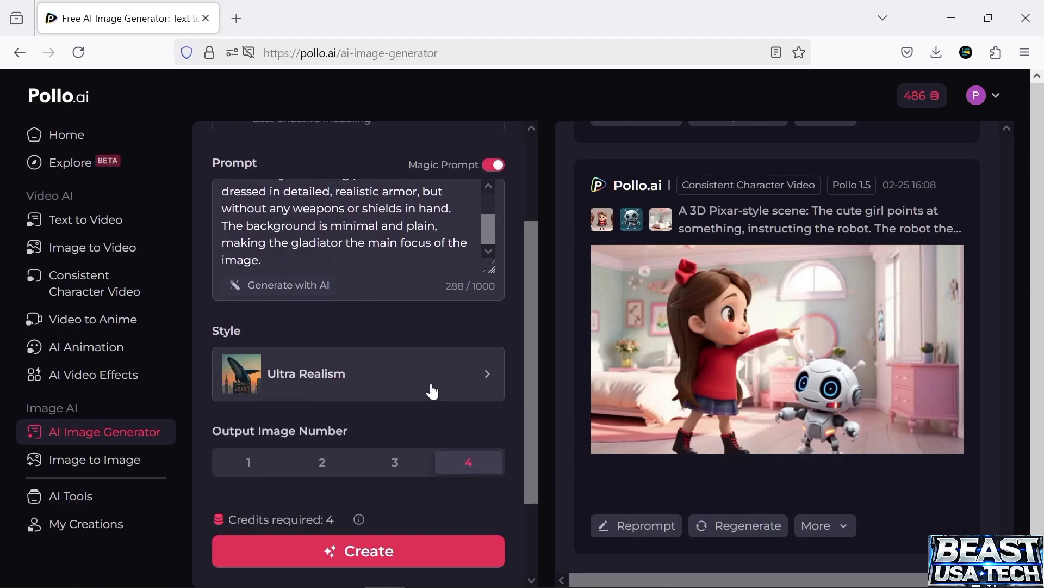
pyautogui.click(430, 388)
pyautogui.click(231, 457)
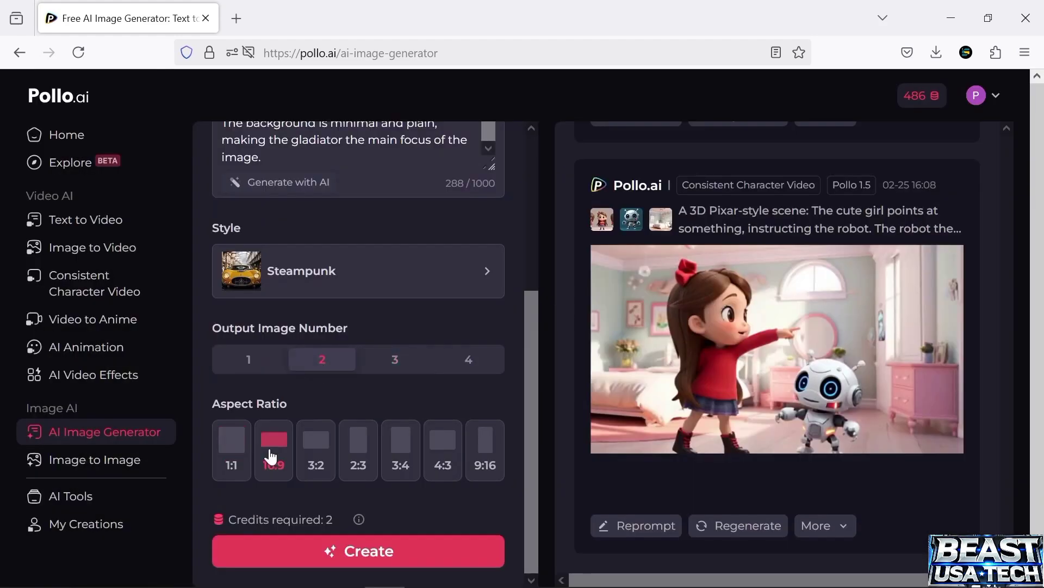
pyautogui.click(430, 555)
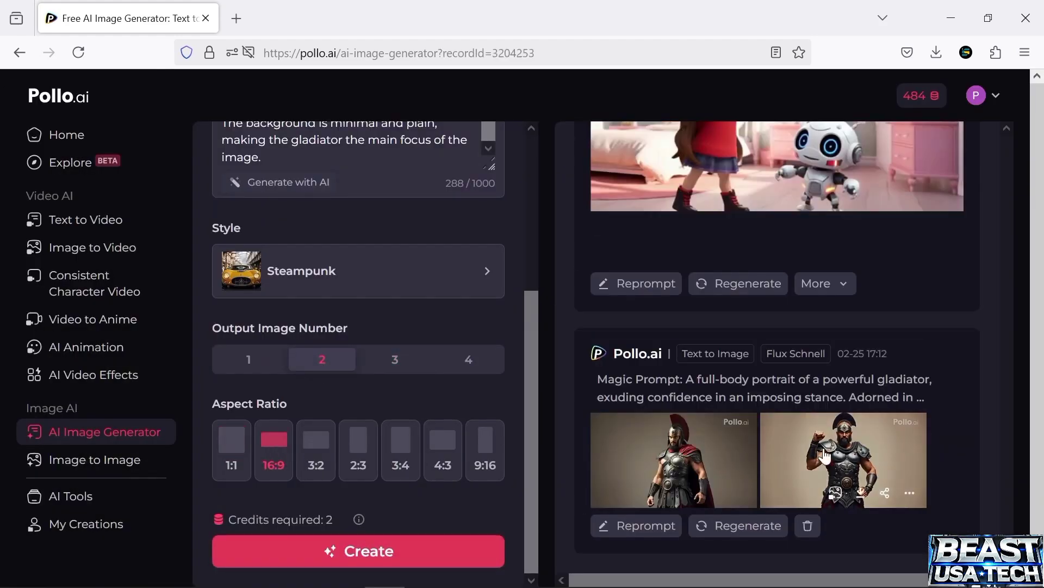
pyautogui.click(684, 462)
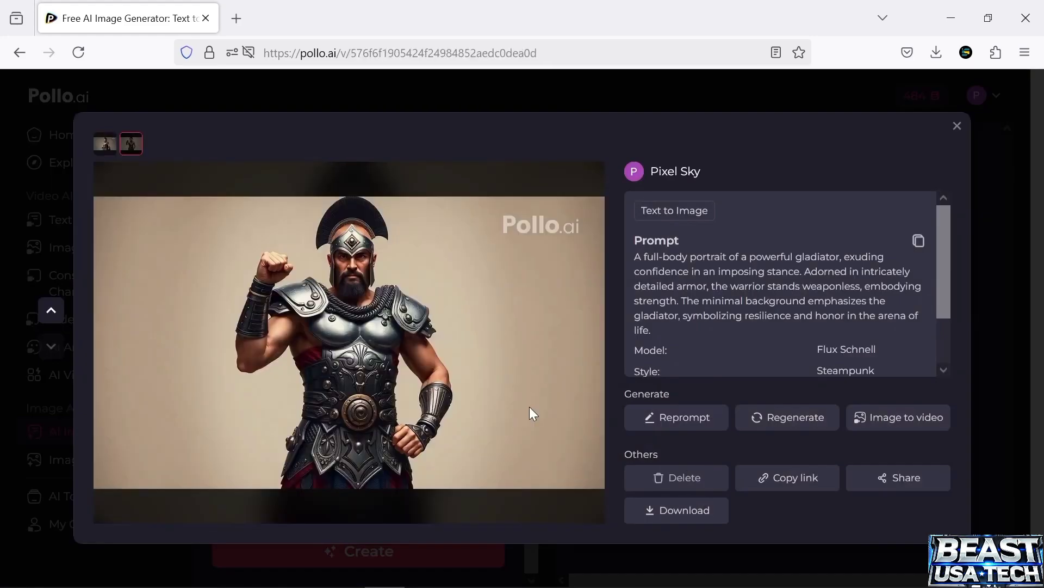
# Replace the gladiator prompt with a description of a strong, majestic eagle against a simple, neutral background
pyautogui.moveTo(414, 361); pyautogui.dragTo(207, 269)
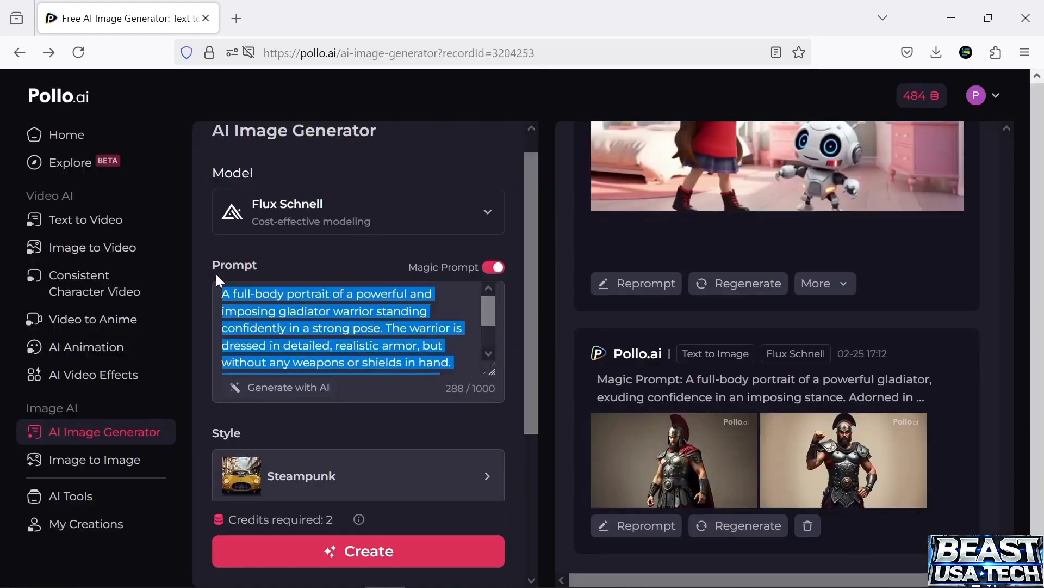
pyautogui.hotkey('ctrl', 'v')
pyautogui.moveTo(530, 340); pyautogui.dragTo(487, 514)
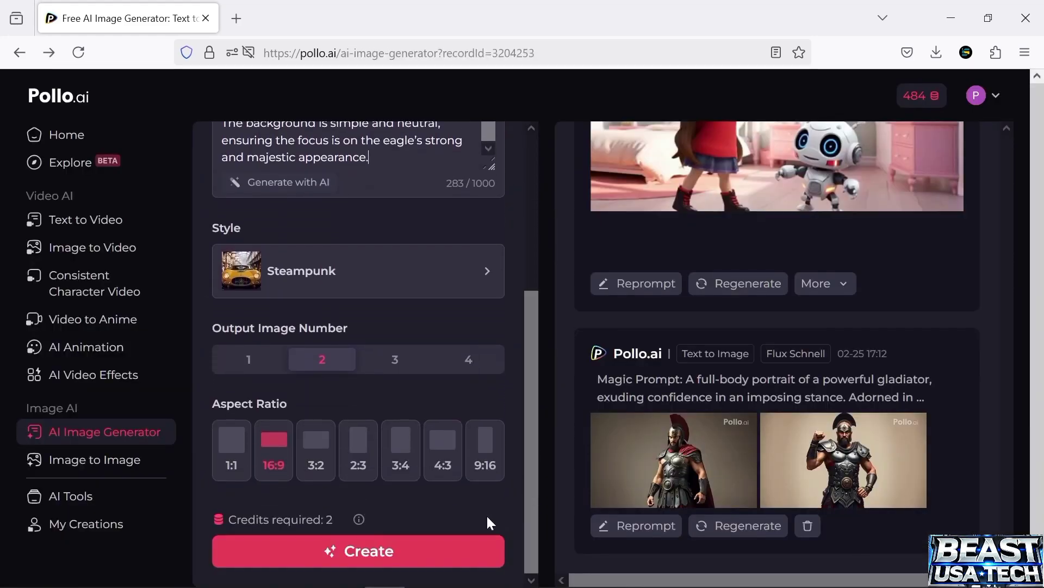
# Generate two 16:9 Steampunk images of the eagle and view both of them enlarged
pyautogui.click(440, 551)
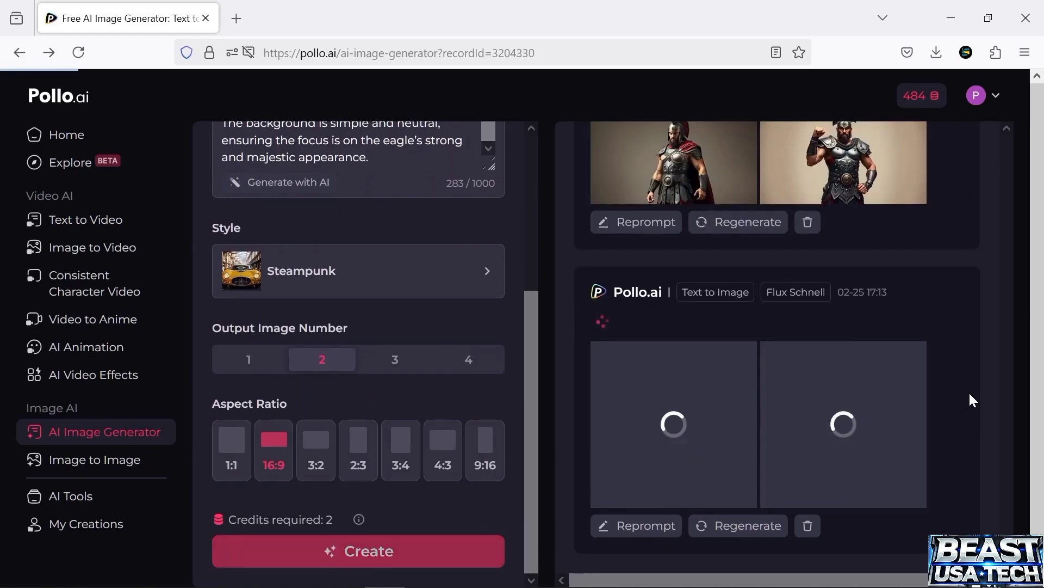
pyautogui.click(676, 445)
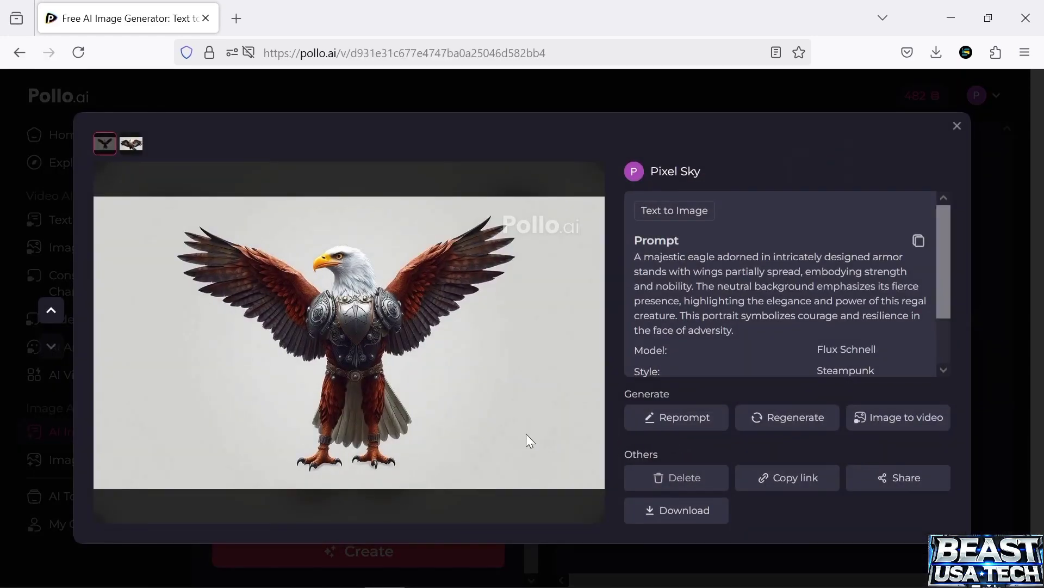
pyautogui.click(131, 144)
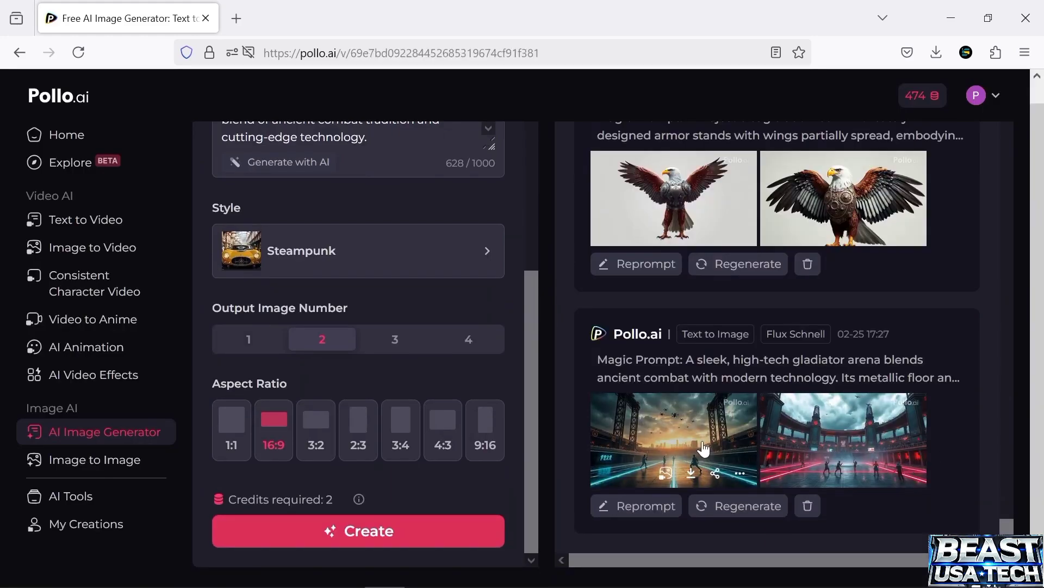
# View the enlarged high-tech gladiator arena image with the drones and its prompt details
pyautogui.click(704, 449)
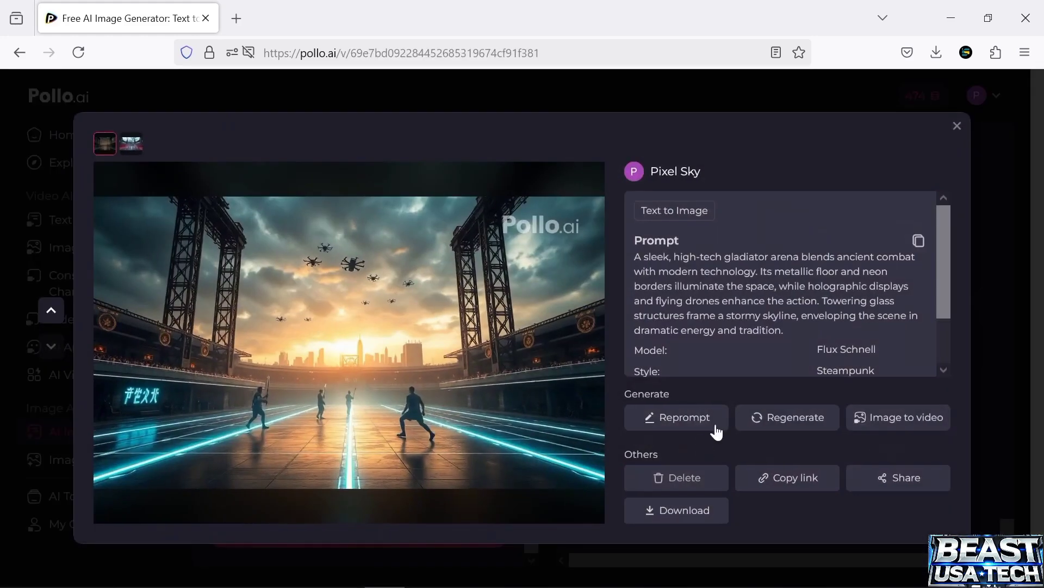
pyautogui.scroll(-2, 772, 354)
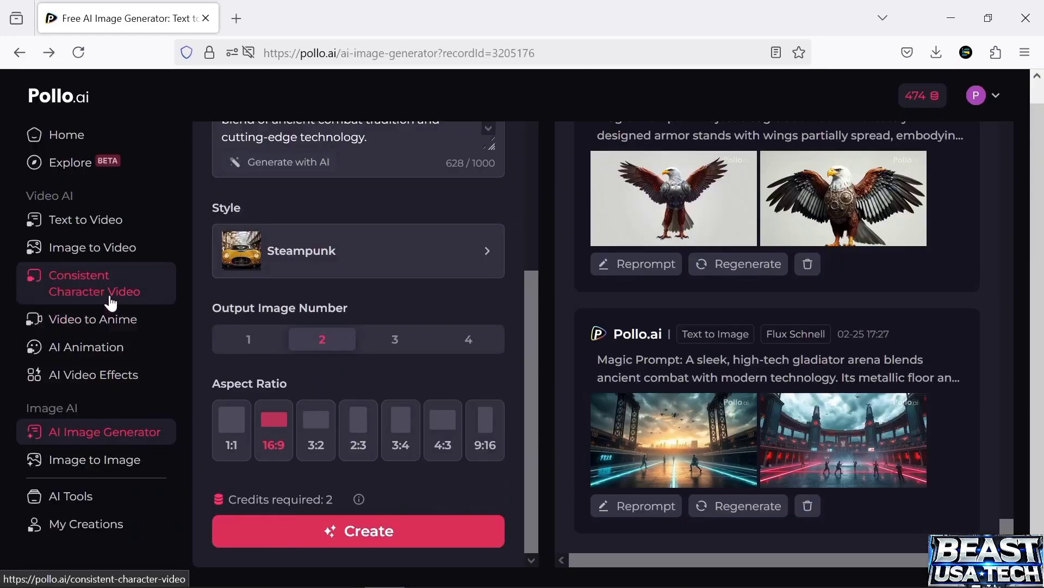
# Open Consistent Character Video and add the caped gladiator as the first image, cropping away the empty background on both sides of him
pyautogui.click(111, 302)
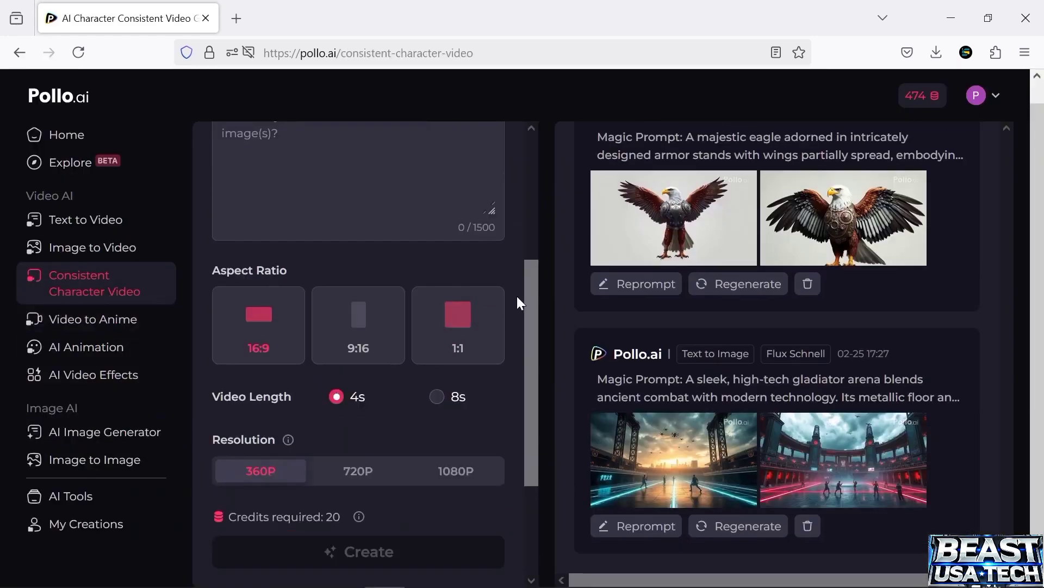
pyautogui.scroll(5, 519, 297)
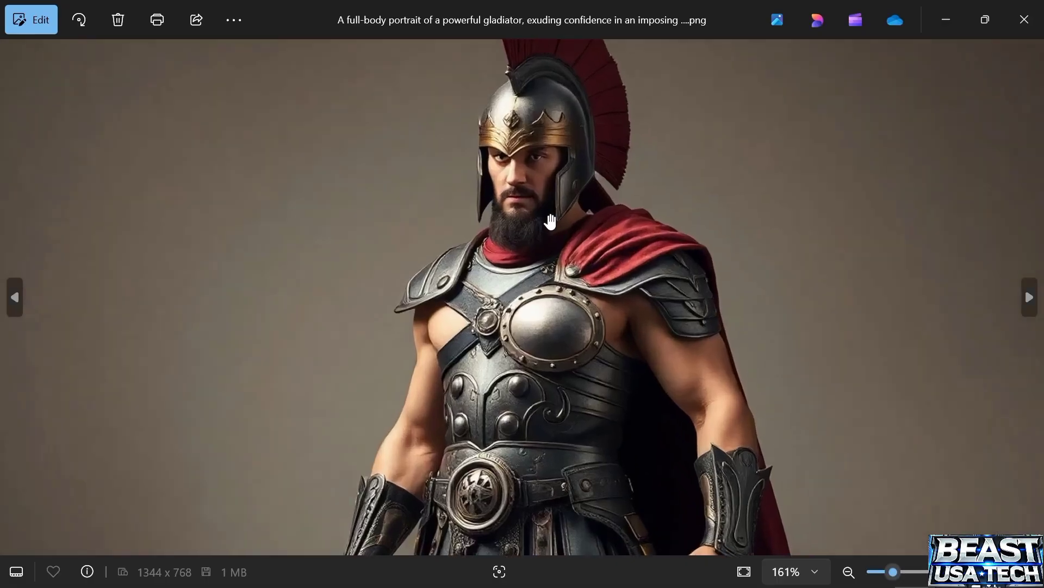
pyautogui.scroll(2, 522, 294)
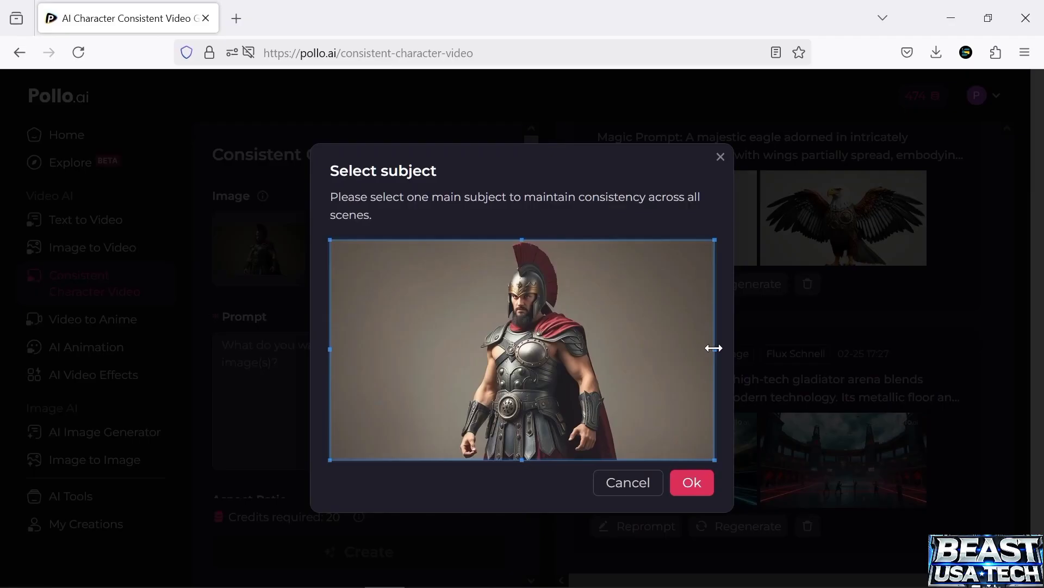
pyautogui.moveTo(713, 345); pyautogui.dragTo(660, 346)
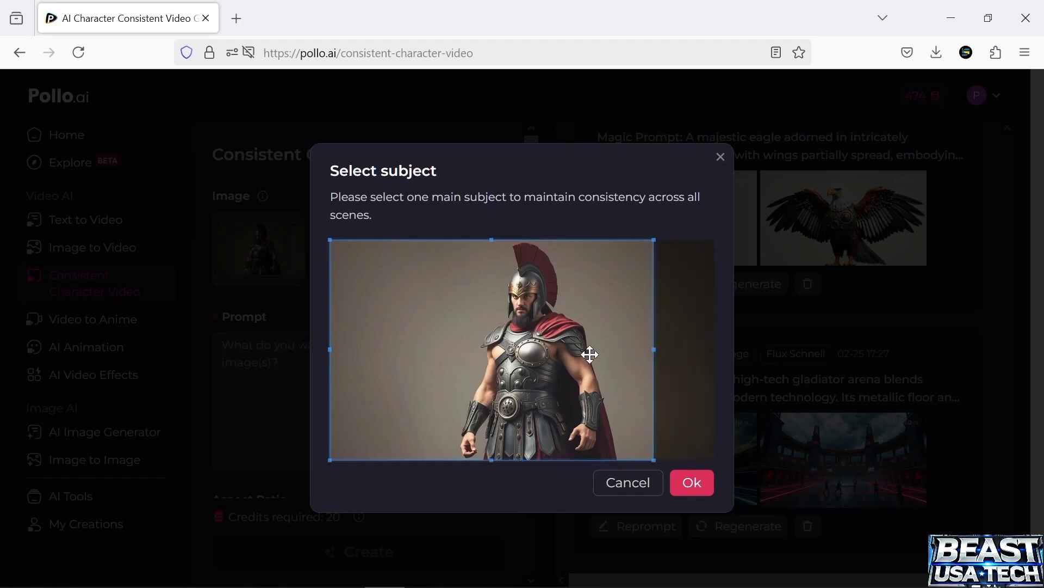
pyautogui.moveTo(329, 349); pyautogui.dragTo(420, 351)
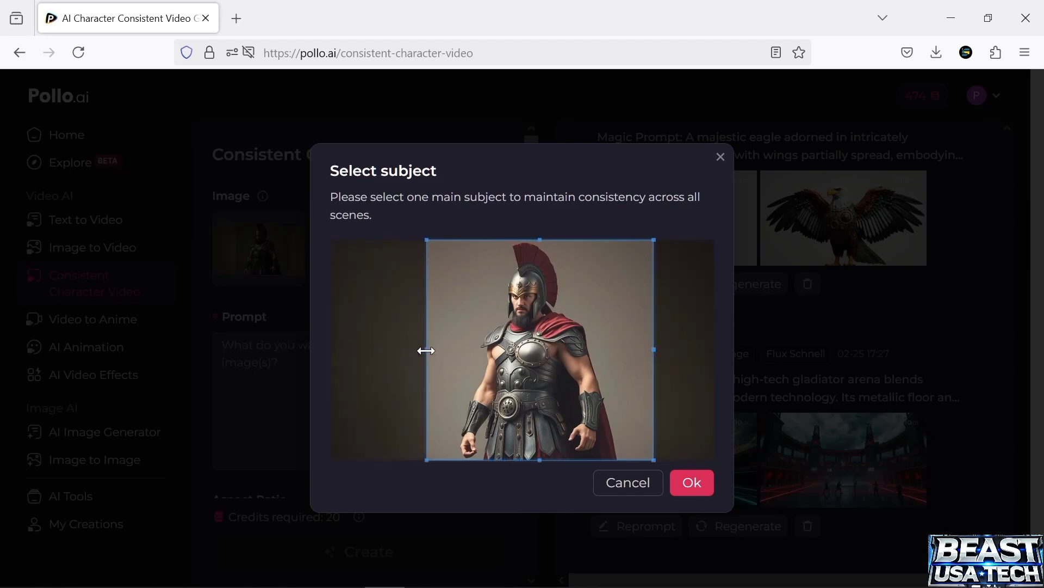
pyautogui.click(682, 496)
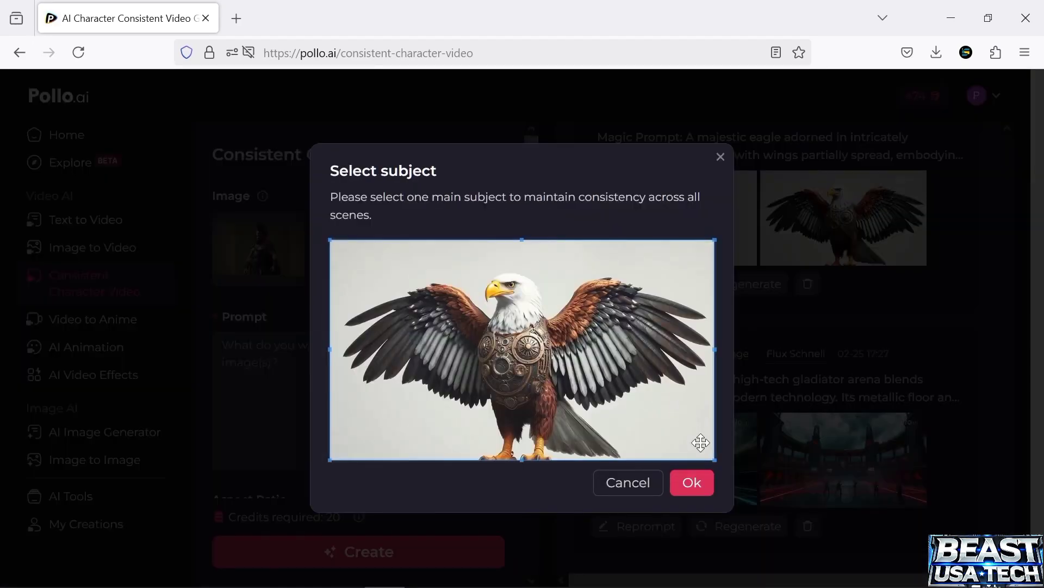
# Add the spread-winged eagle, with its full frame as subject, and the red-lit arena as the second and third images
pyautogui.click(699, 490)
pyautogui.click(666, 493)
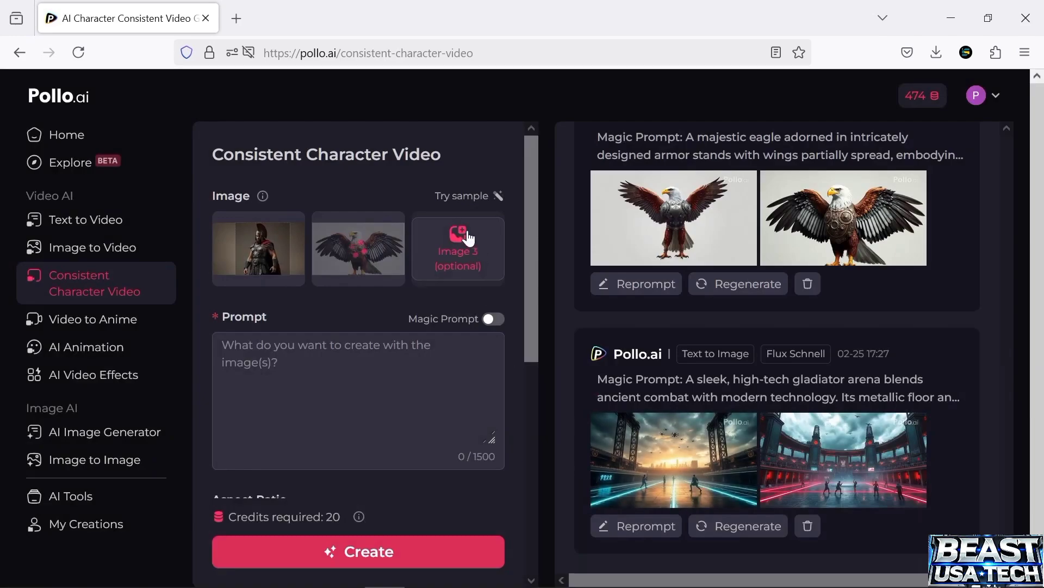
pyautogui.click(700, 485)
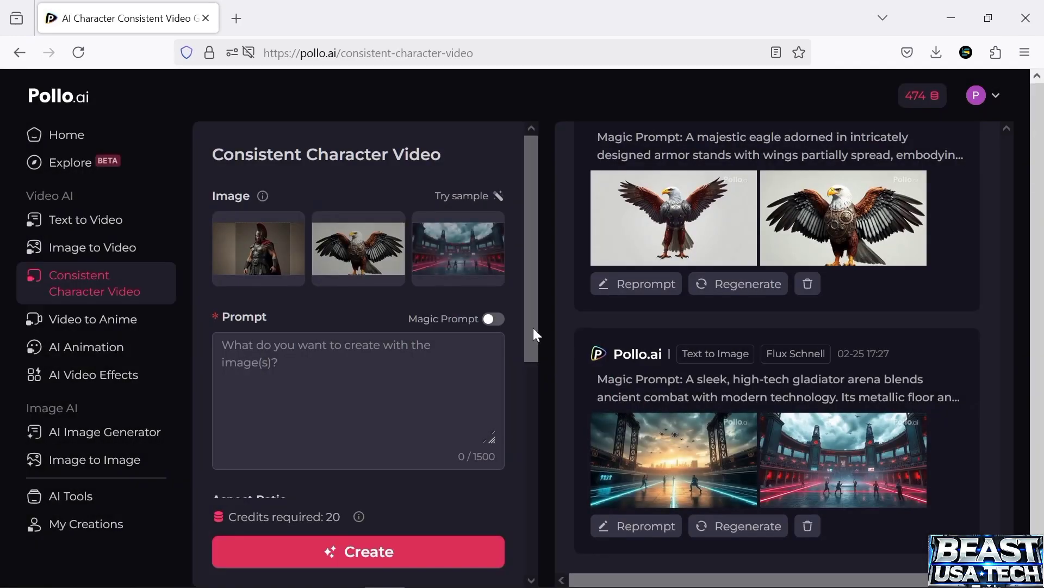
# Paste the prompt for a cinematic scene of a gladiator standing tall in a futuristic arena with a fierce eagle, and generate a 4-second 16:9 video at 720P
pyautogui.rightClick(306, 363)
pyautogui.click(359, 210)
pyautogui.moveTo(490, 394)
pyautogui.mouseDown()
pyautogui.moveTo(490, 376)
pyautogui.moveTo(491, 397)
pyautogui.mouseUp()
pyautogui.moveTo(531, 327); pyautogui.dragTo(529, 522)
pyautogui.click(392, 553)
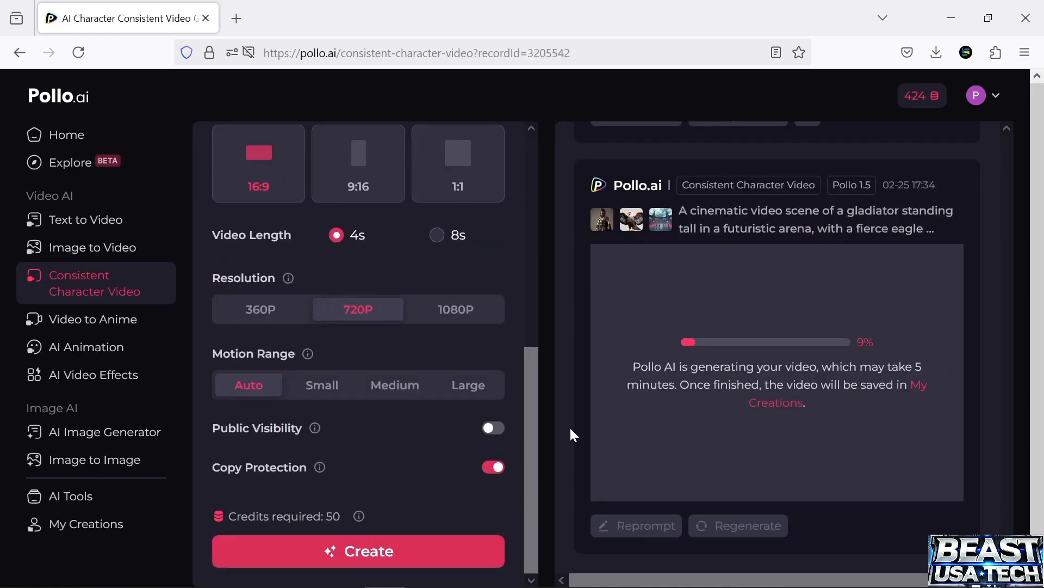